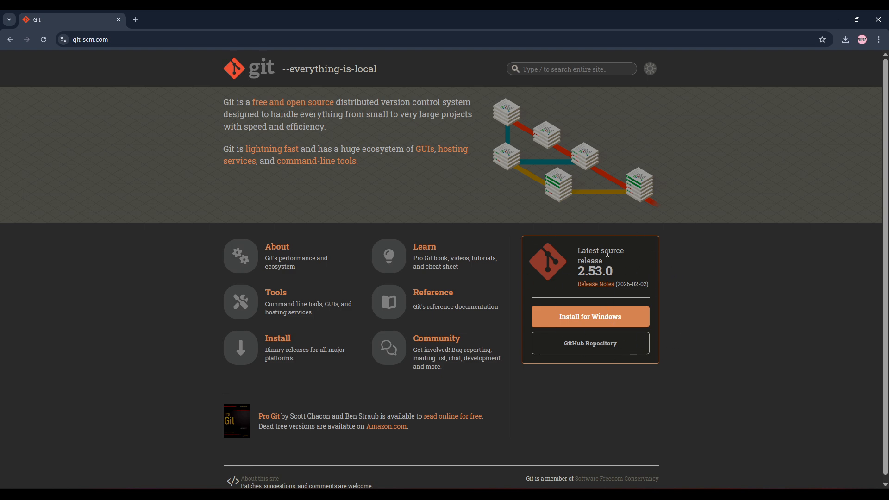
Step: Download the Git for Windows/x64 Setup standalone installer and launch it from the Downloads folder
left_click(597, 320)
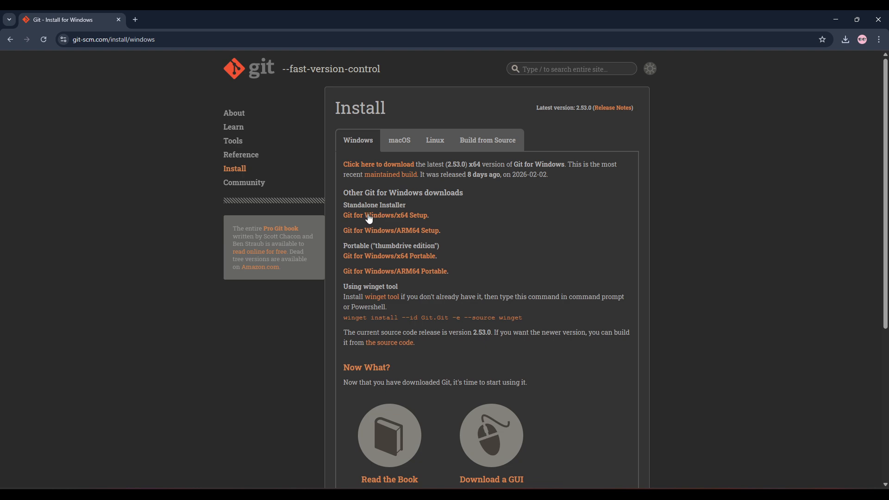
left_click(403, 221)
left_click(844, 42)
left_click(812, 81)
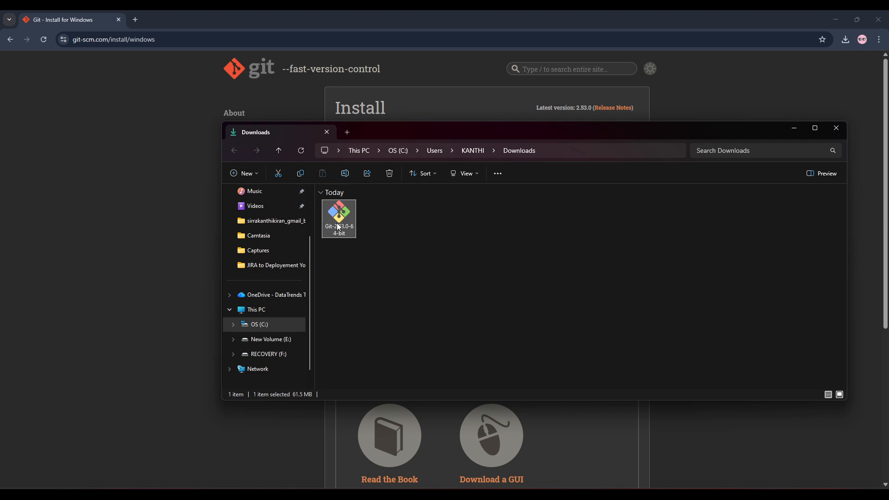
double_click(337, 224)
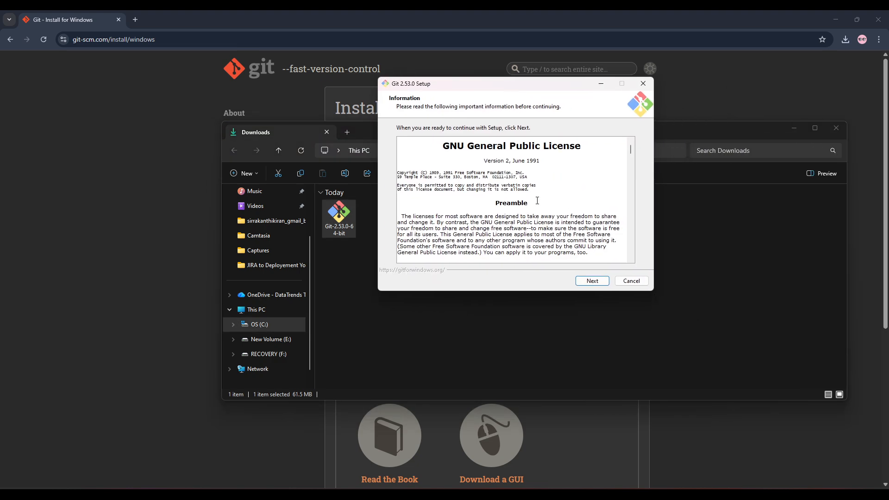
Step: Accept the license, keep the default install and Start Menu folders, and add the Additional icons component, including the desktop icon
left_click(594, 280)
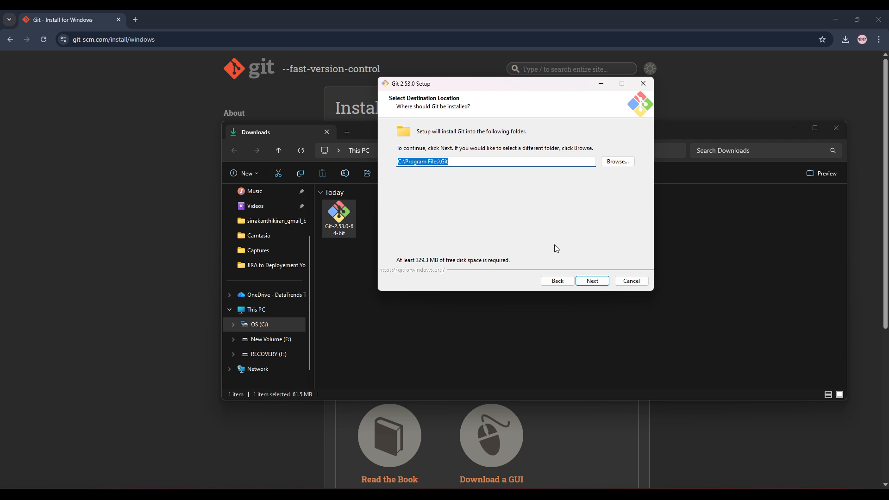
left_click(591, 282)
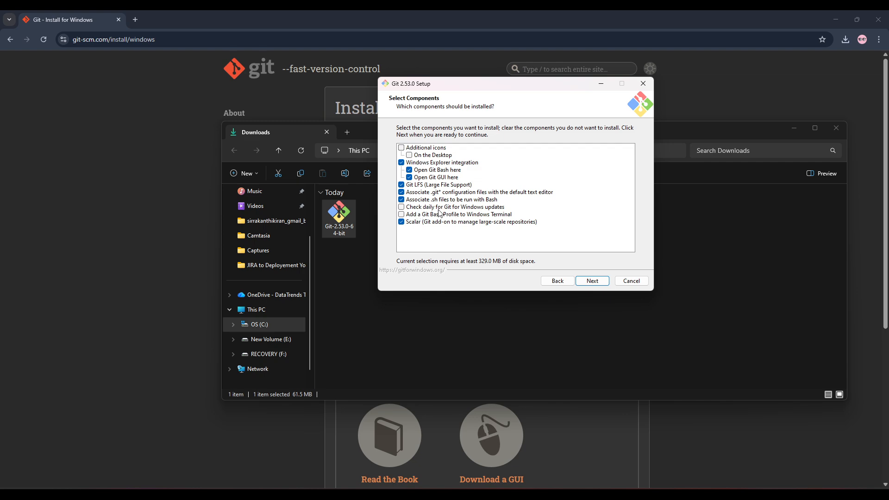
left_click(415, 148)
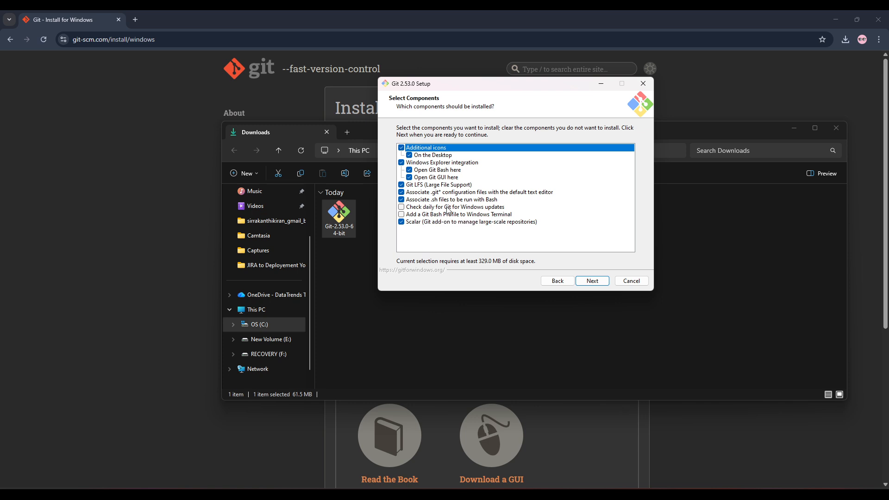
left_click(589, 282)
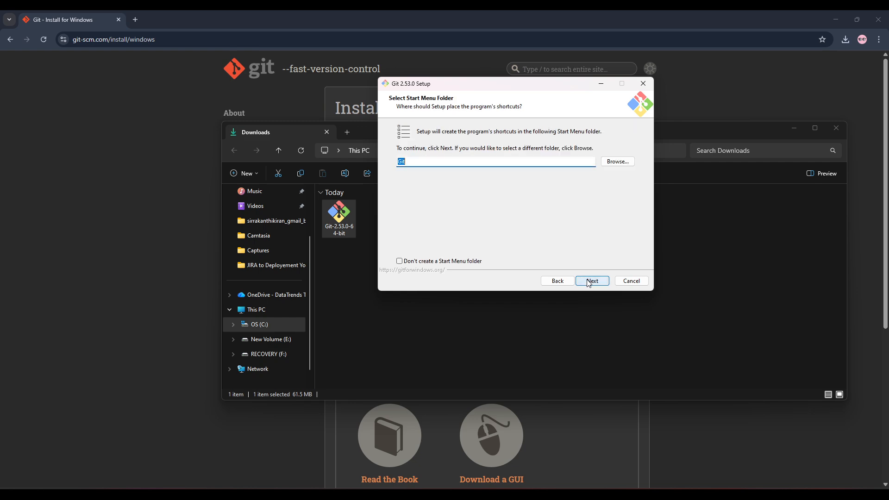
left_click(592, 282)
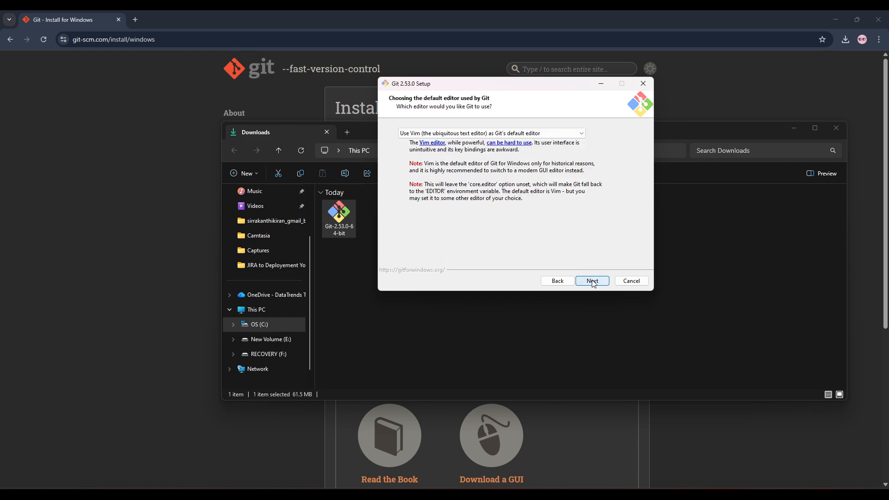
Step: Choose Visual Studio Code as Git's default editor and let Git decide the initial branch name
left_click(554, 136)
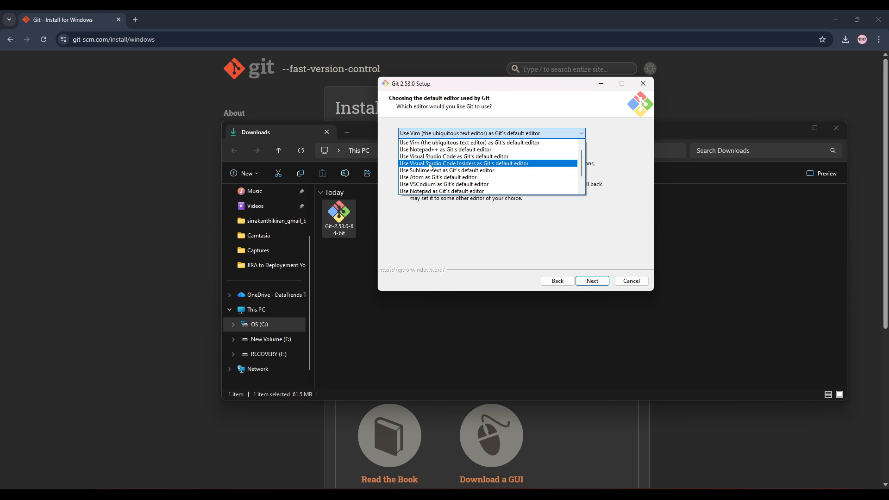
left_click(489, 158)
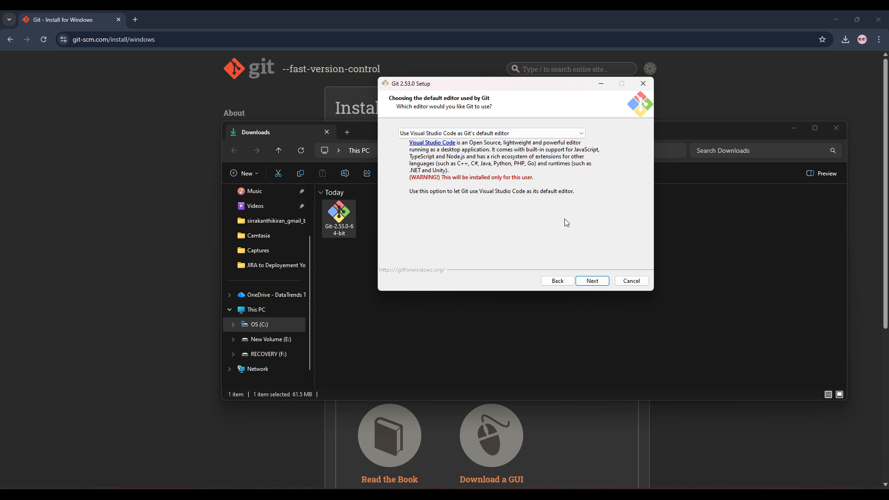
left_click(597, 281)
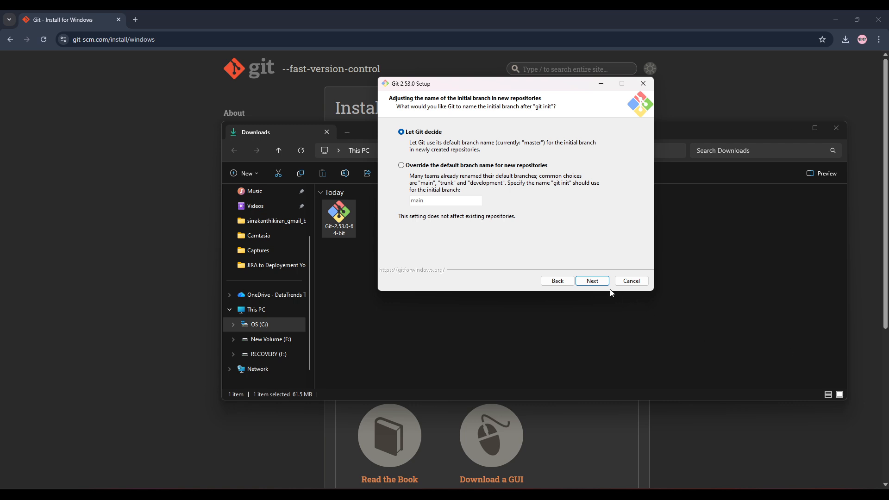
left_click(593, 281)
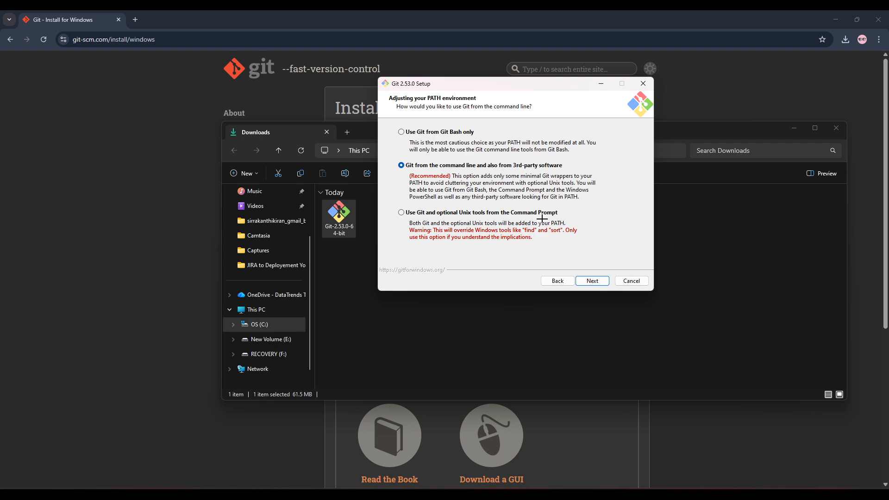
key("super+shift+s")
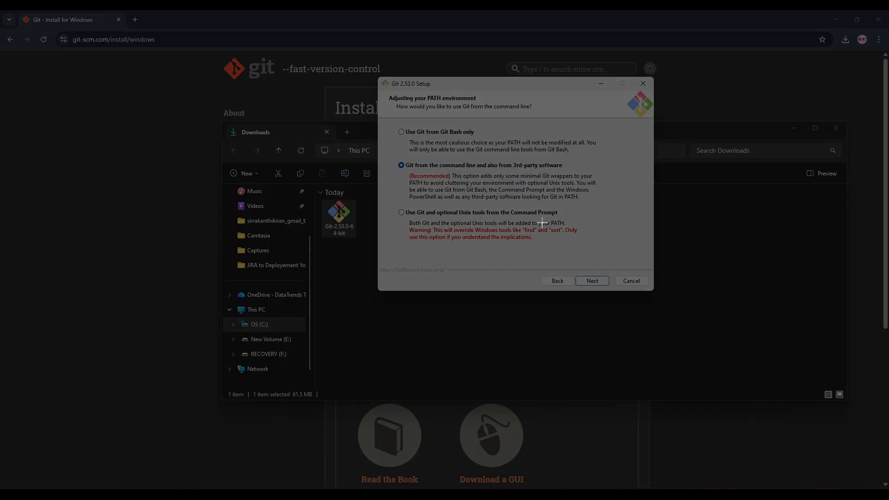
key("Escape")
key("Escape")
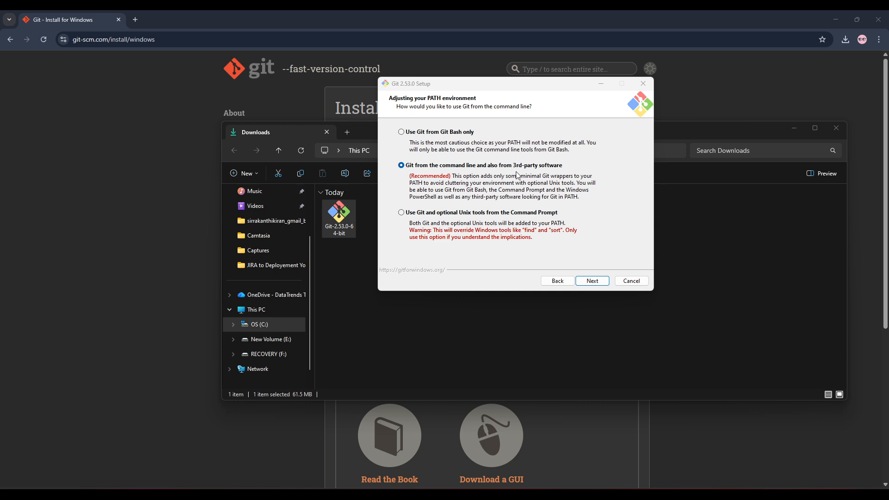
Step: Keep the command line and 3rd-party software PATH option, bundled OpenSSH, and the native Windows Secure Channel library
left_click(605, 281)
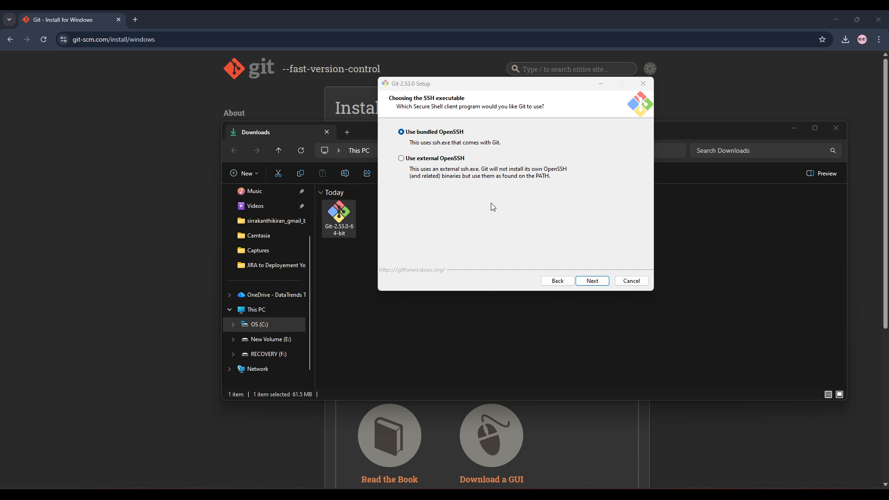
left_click(588, 283)
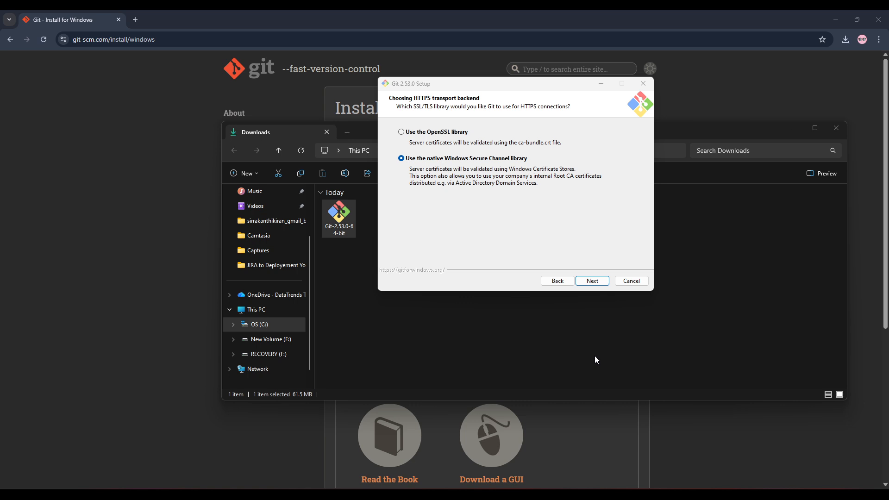
left_click(593, 281)
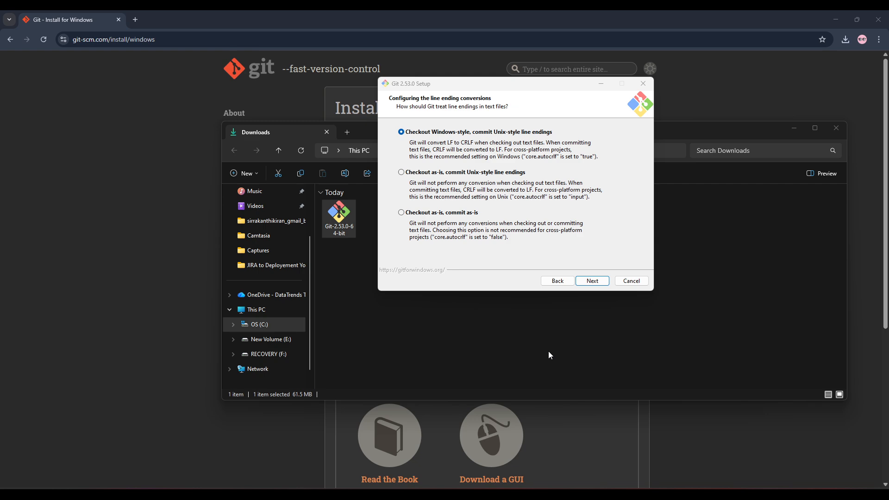
Step: Keep Windows-style checkout with Unix-style commits, MinTTY, fast-forward or merge pulls and file system caching, and install Git
left_click(597, 284)
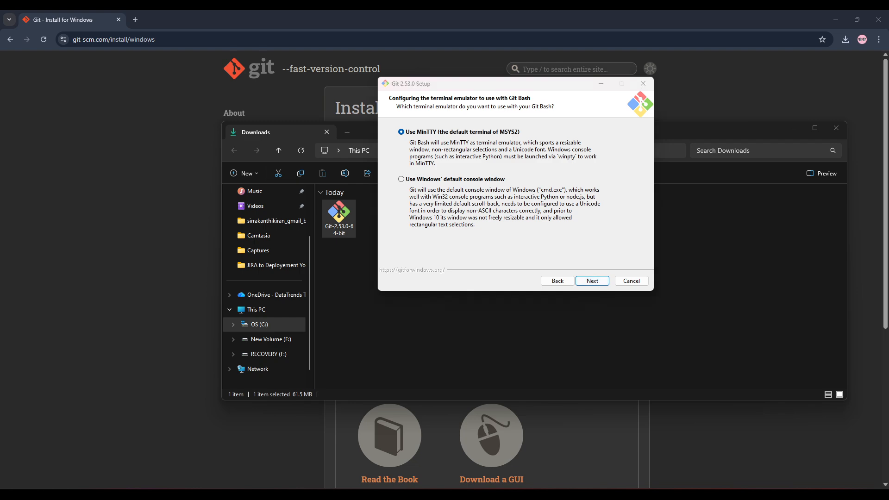
left_click(598, 281)
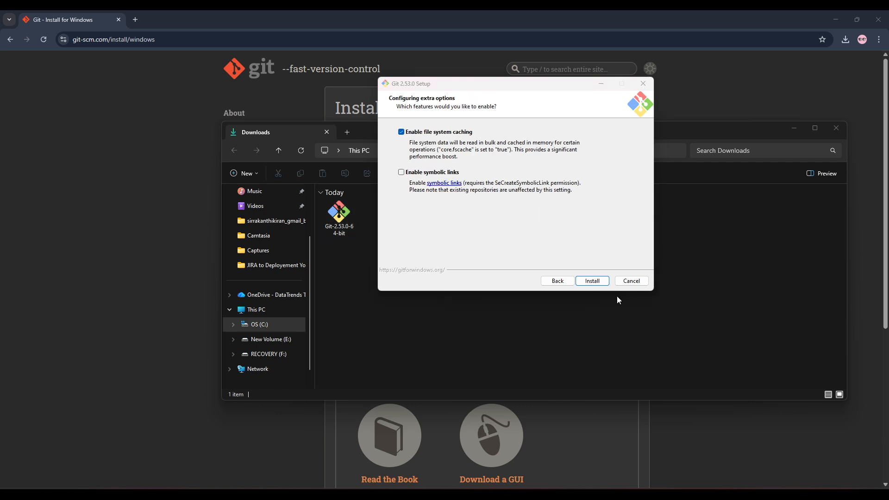
left_click(554, 222)
left_click(600, 282)
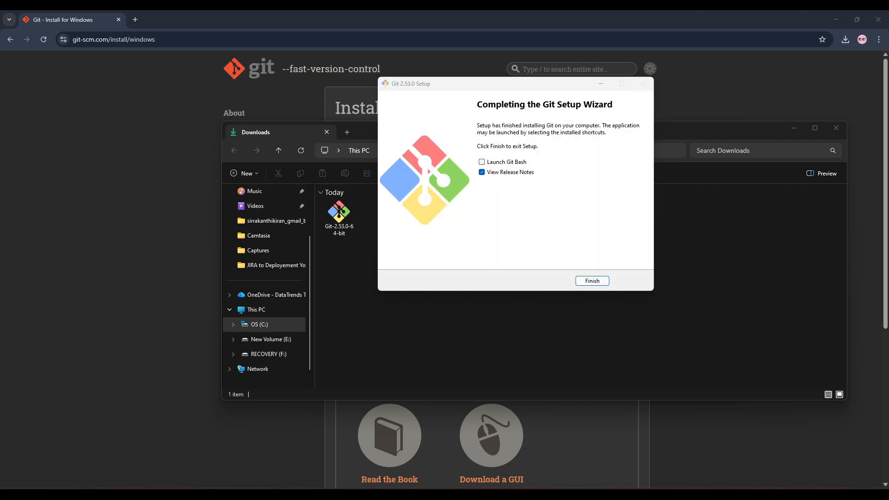
Step: Finish the setup with Launch Git Bash and View Release Notes selected, and skim the release notes before closing them
left_click(508, 162)
left_click(592, 281)
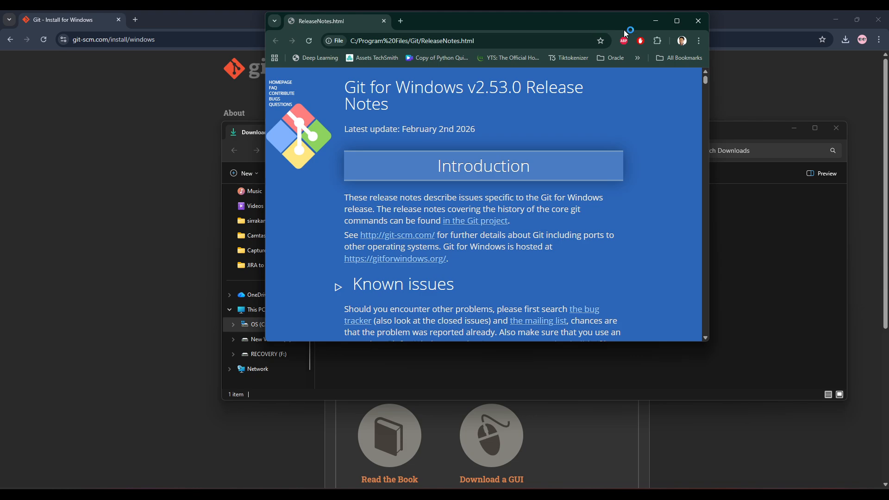
left_click(677, 21)
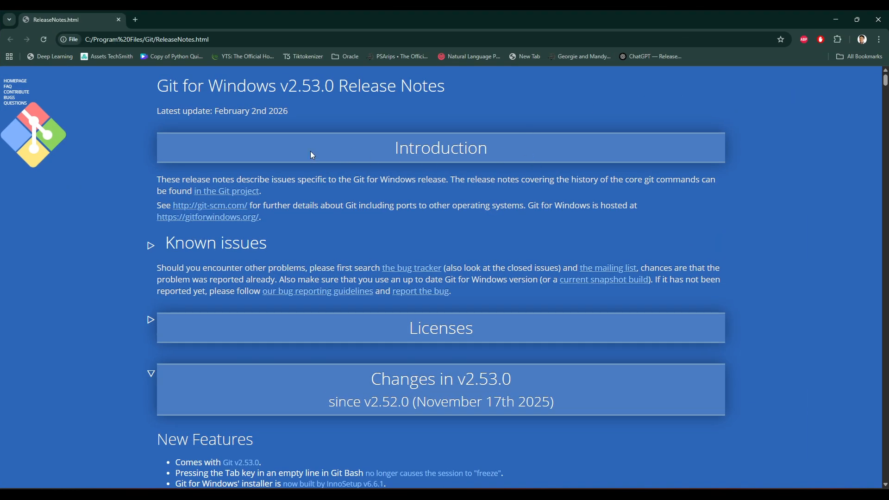
scroll(314, 153, "down", 8)
scroll(323, 163, "up", 8)
left_click(878, 19)
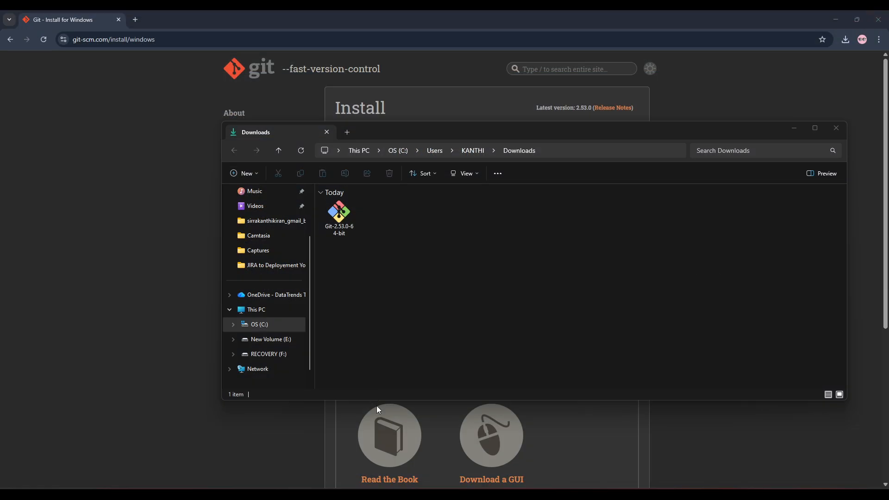
Step: Permanently delete the Git-2.53.0-64-bit installer from Downloads and close the folder and browser windows
left_click(349, 223)
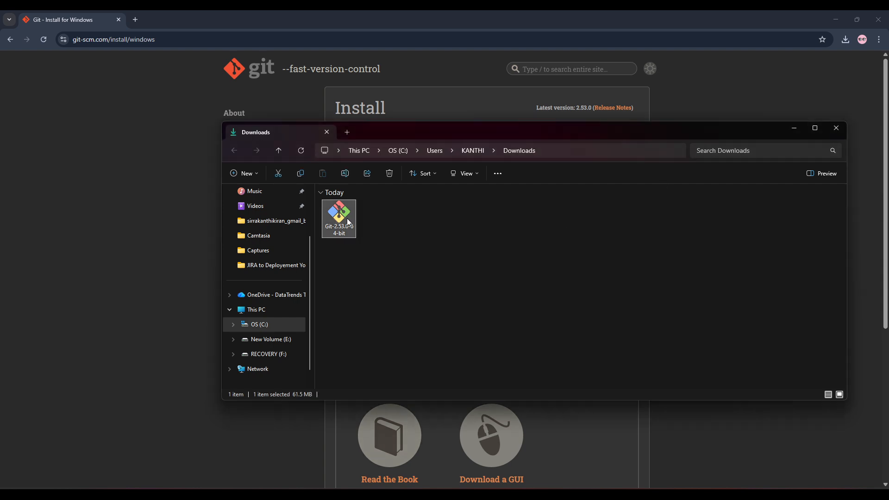
key("shift+Delete")
key("Return")
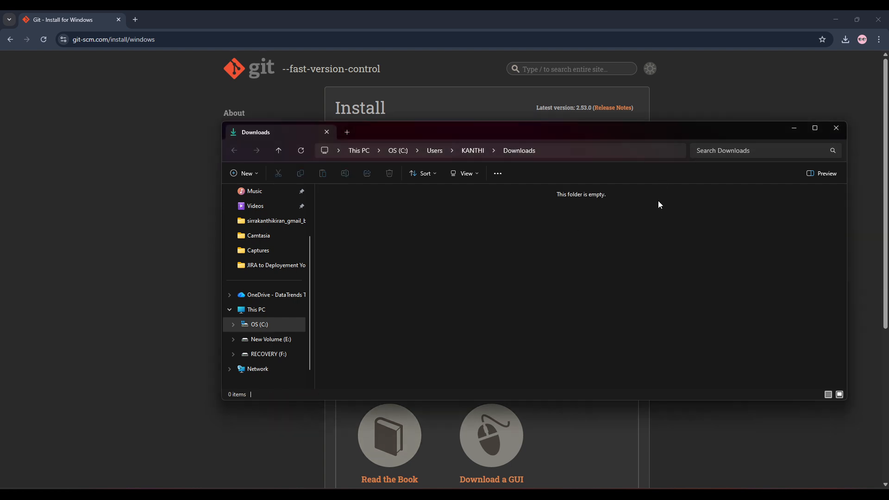
left_click(836, 129)
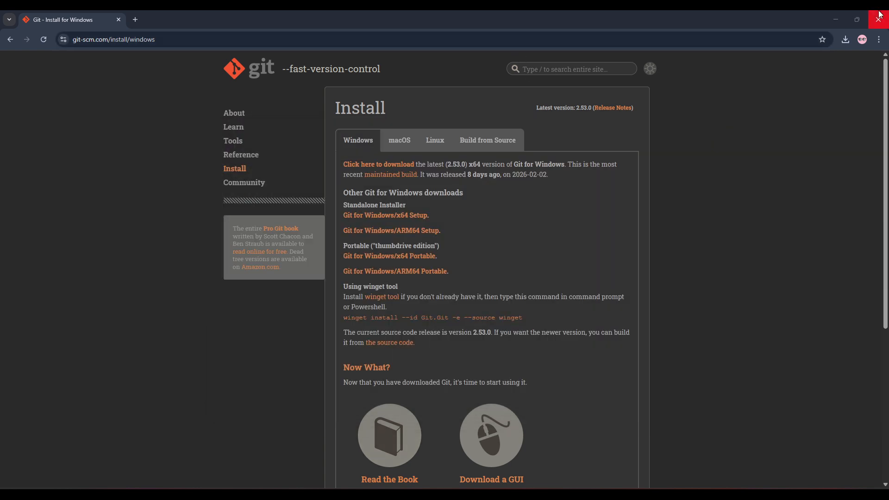
left_click(880, 17)
Step: Open the Windows Command Prompt by searching for cmd
key("super")
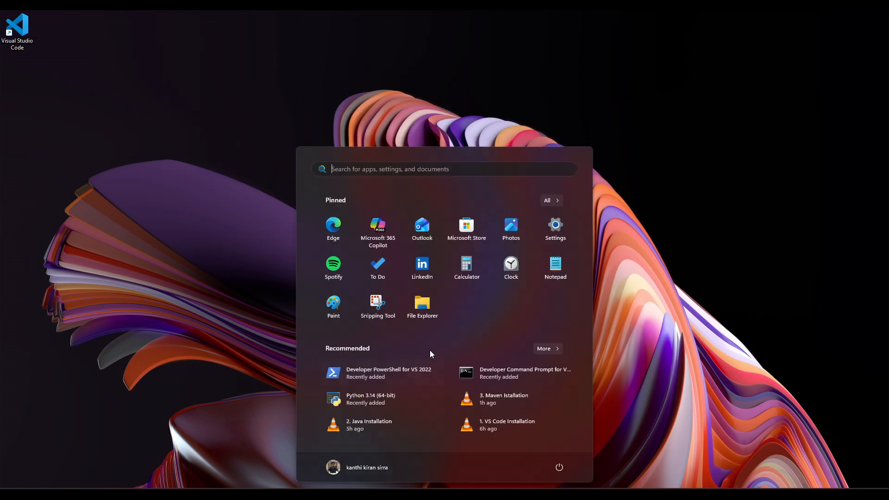
type("cmd")
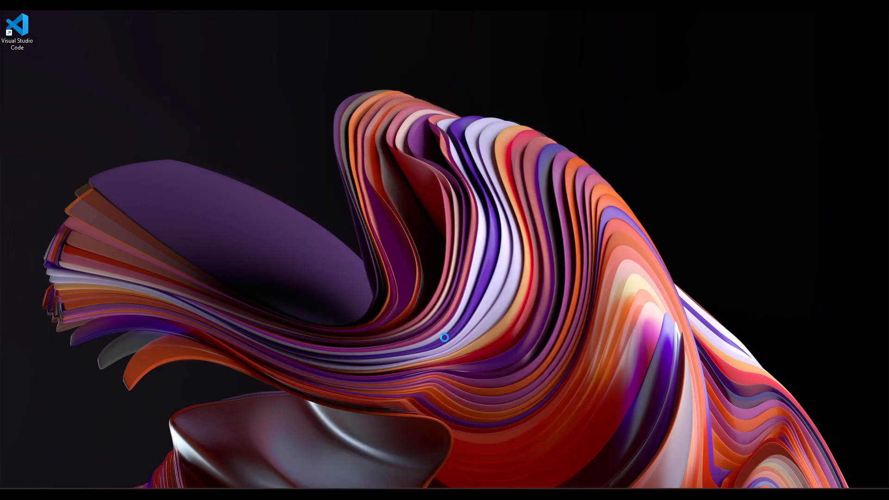
key("Return")
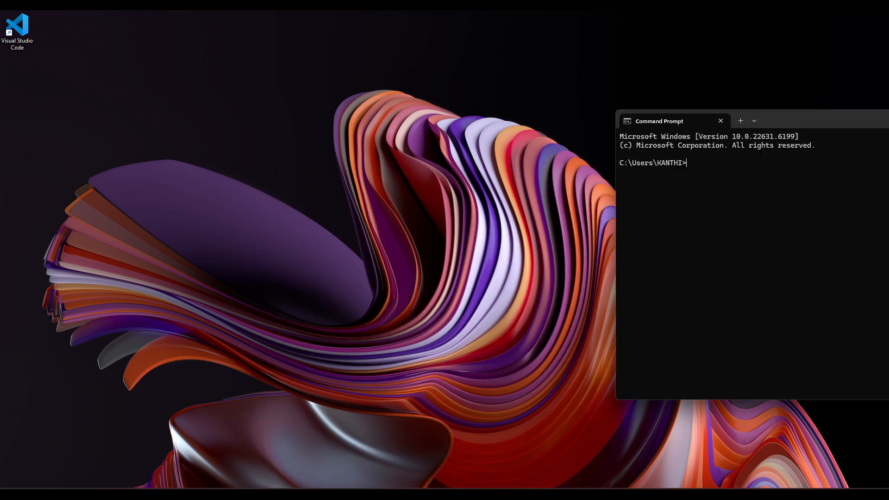
Step: Try to query the Git version with the command git --versin
type("git")
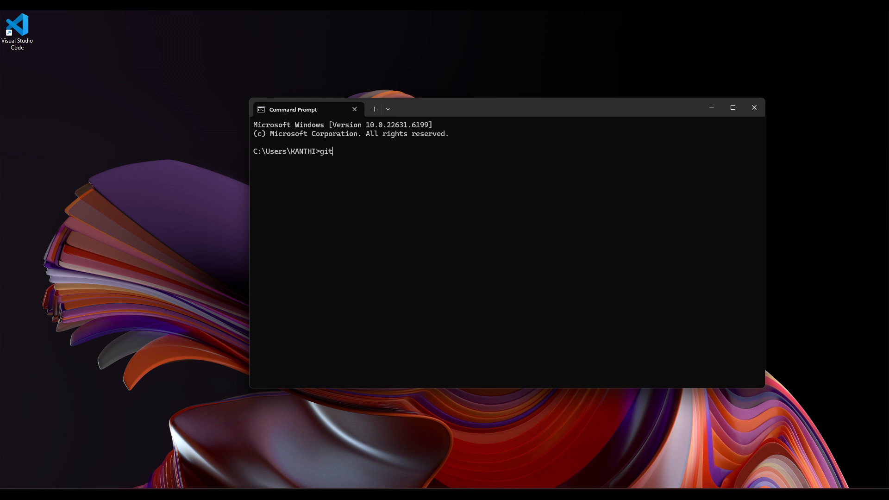
type(" --versin")
key("Return")
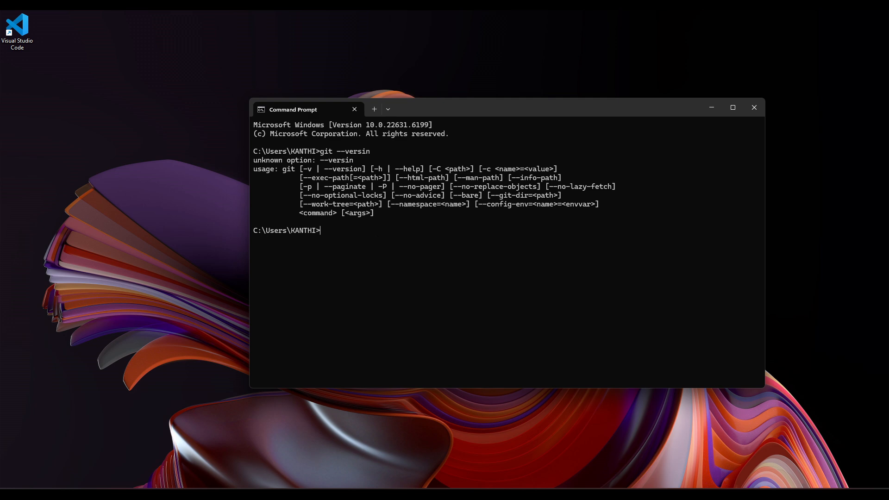
Step: Check the installed Git version by running git --version in the Command Prompt
key("super")
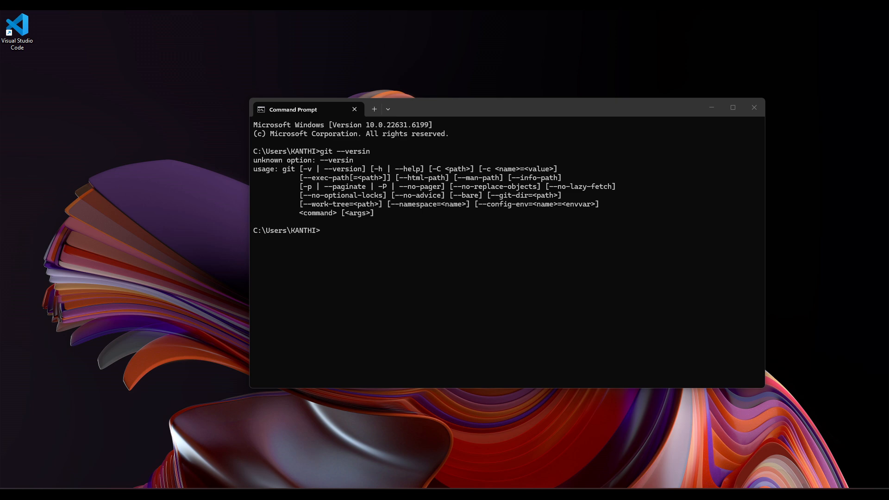
left_click(350, 248)
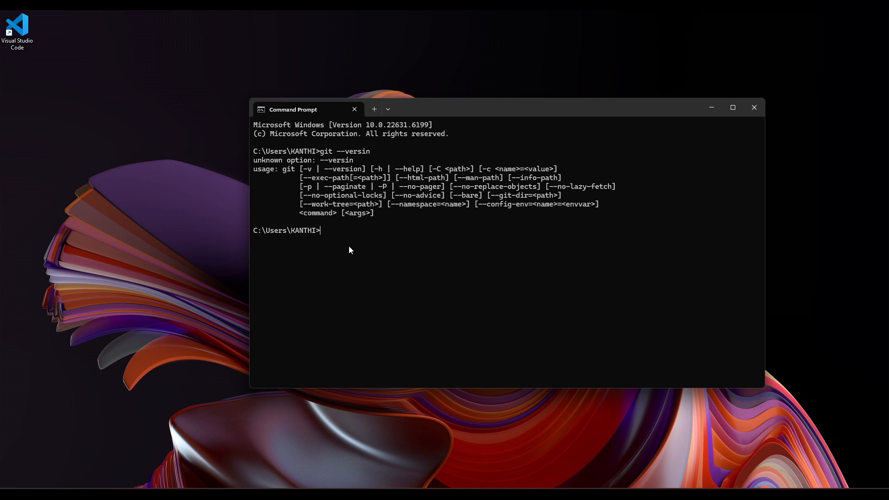
type("git ve")
type("rsion")
type("--")
key("Return")
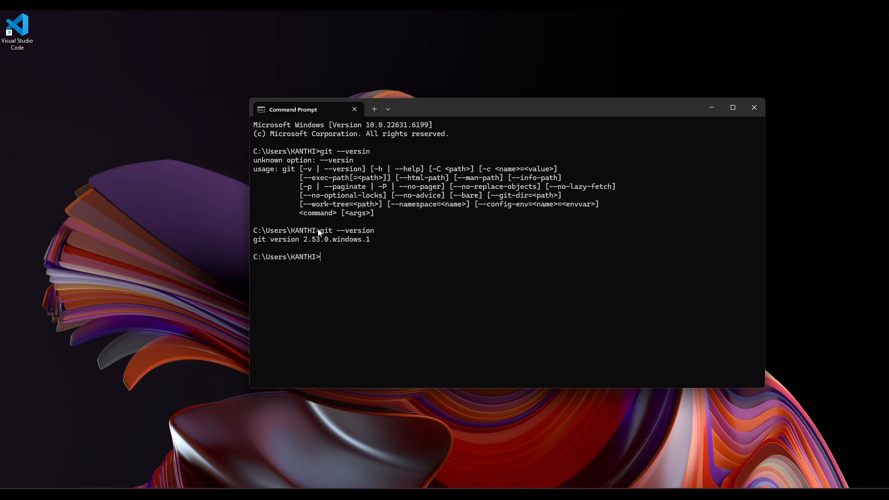